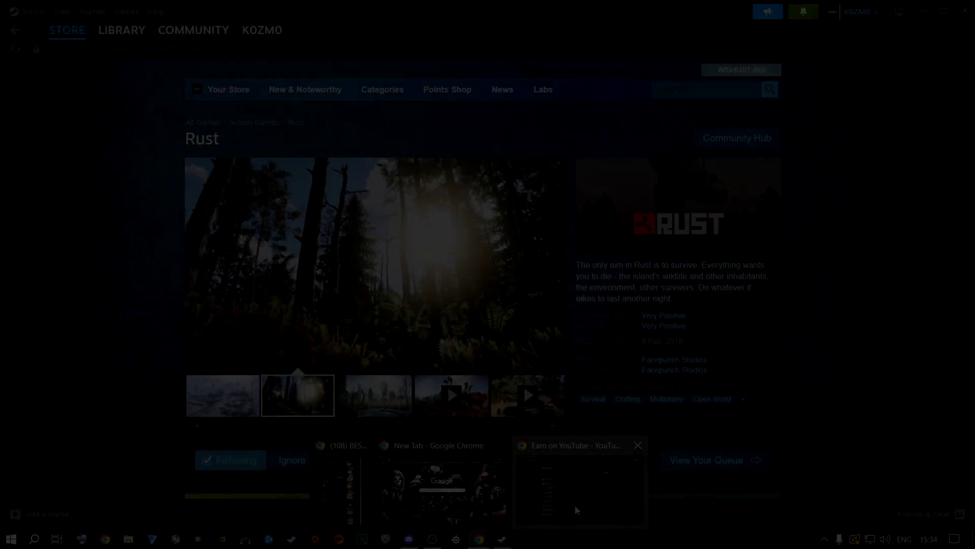
Switch to YouTube Studio and look through the channel's member list, then minimise the browser
{"action": "left_click", "coordinate": [577, 509]}
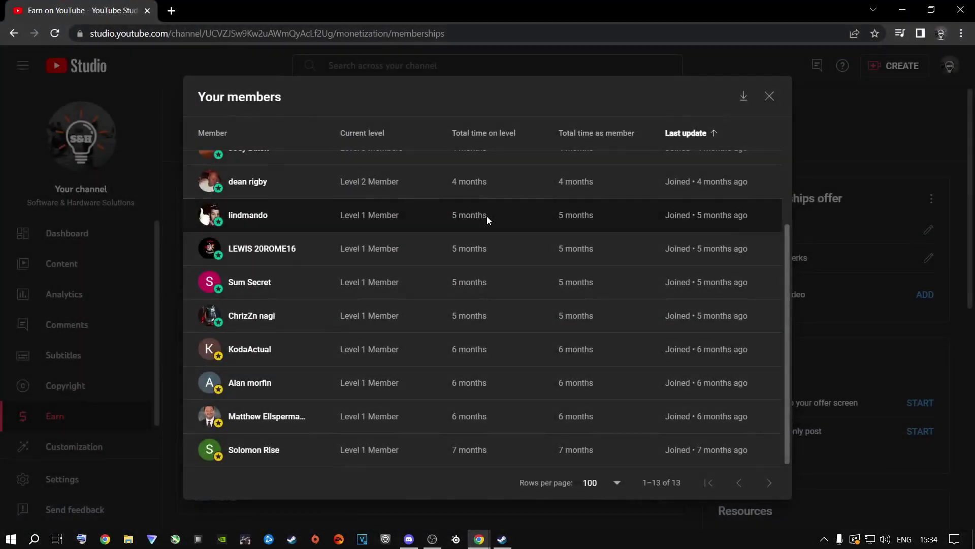
{"action": "scroll", "coordinate": [574, 284], "scroll_direction": "up", "scroll_amount": 3}
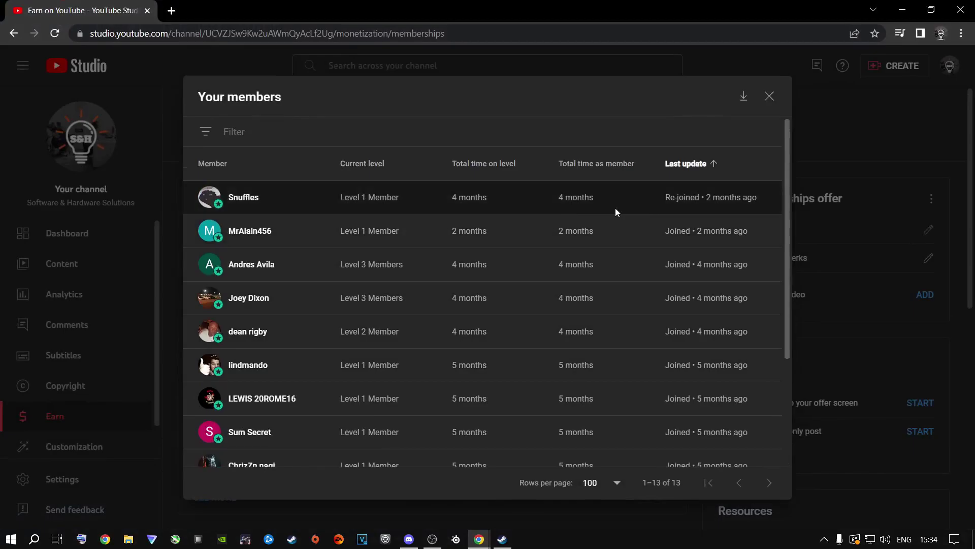
{"action": "left_click_drag", "start_coordinate": [786, 181], "coordinate": [789, 309]}
{"action": "scroll", "coordinate": [788, 353], "scroll_direction": "up", "scroll_amount": 10}
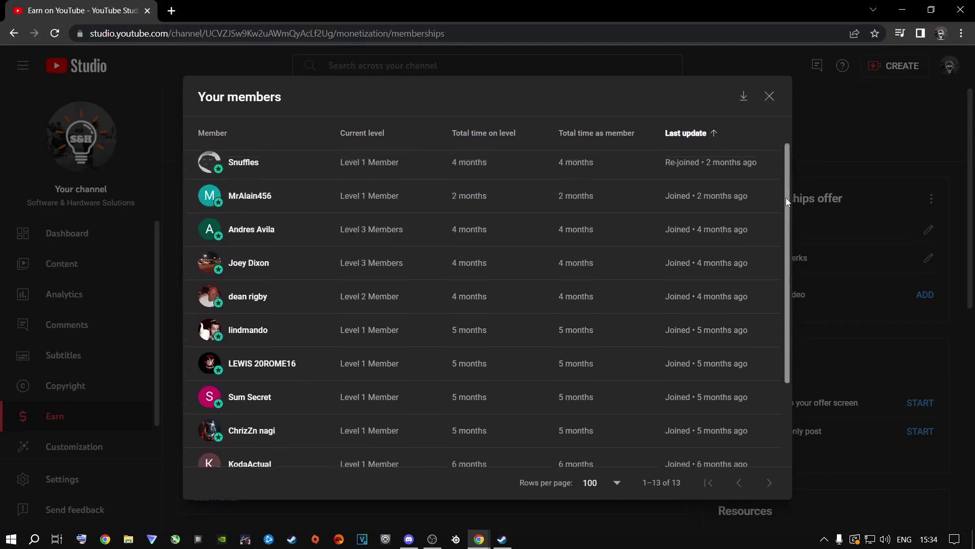
{"action": "left_click", "coordinate": [902, 9]}
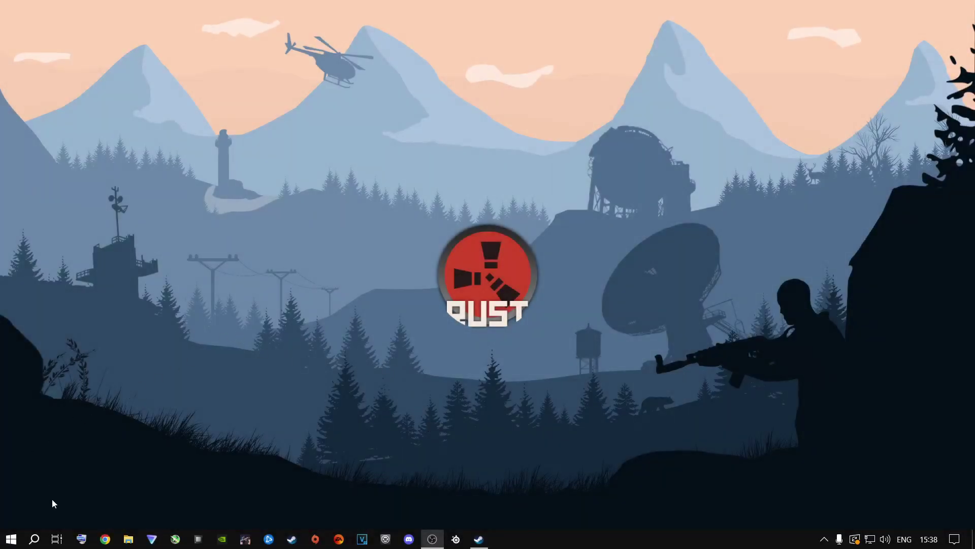
Open the Gaming section of Windows Settings and check whether Game Mode is on
{"action": "left_click", "coordinate": [11, 539]}
{"action": "left_click", "coordinate": [23, 491]}
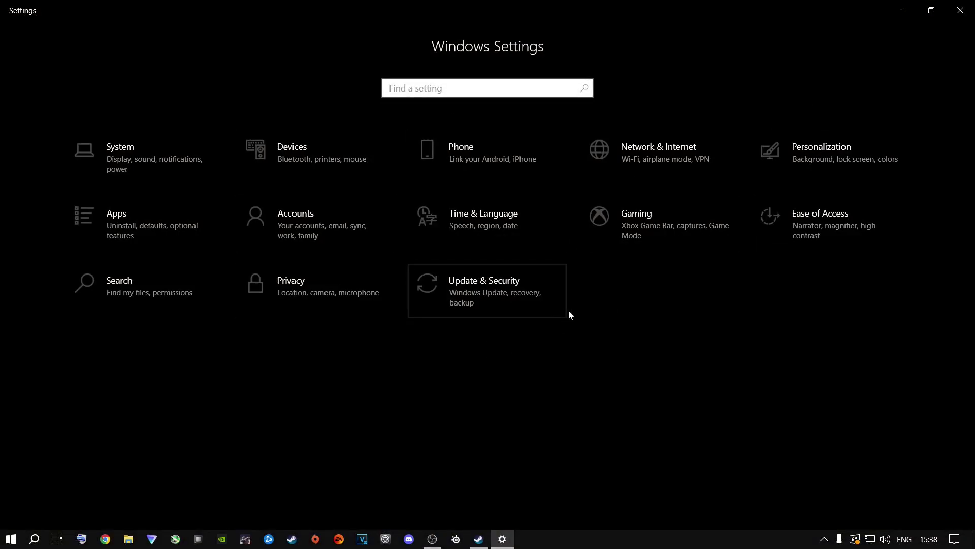
{"action": "left_click", "coordinate": [649, 231]}
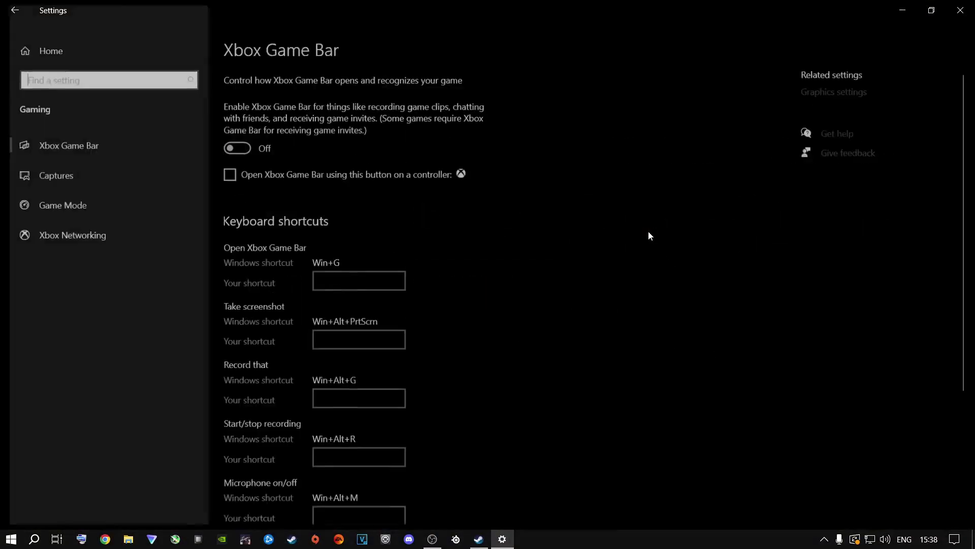
{"action": "left_click", "coordinate": [93, 209]}
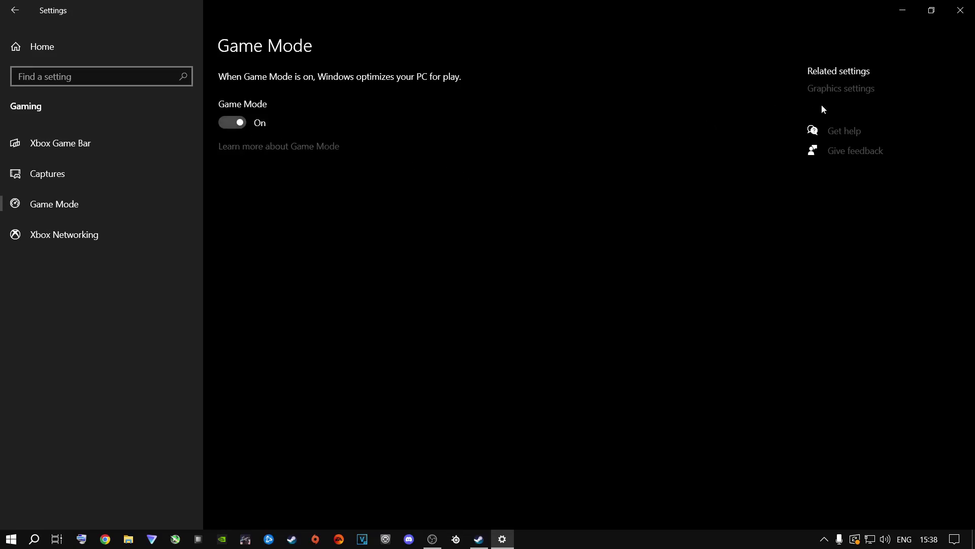
Remove the Easy Anti-Cheat Bootstrapper (EOS) entry from the app list in the Windows graphics settings
{"action": "left_click", "coordinate": [836, 90]}
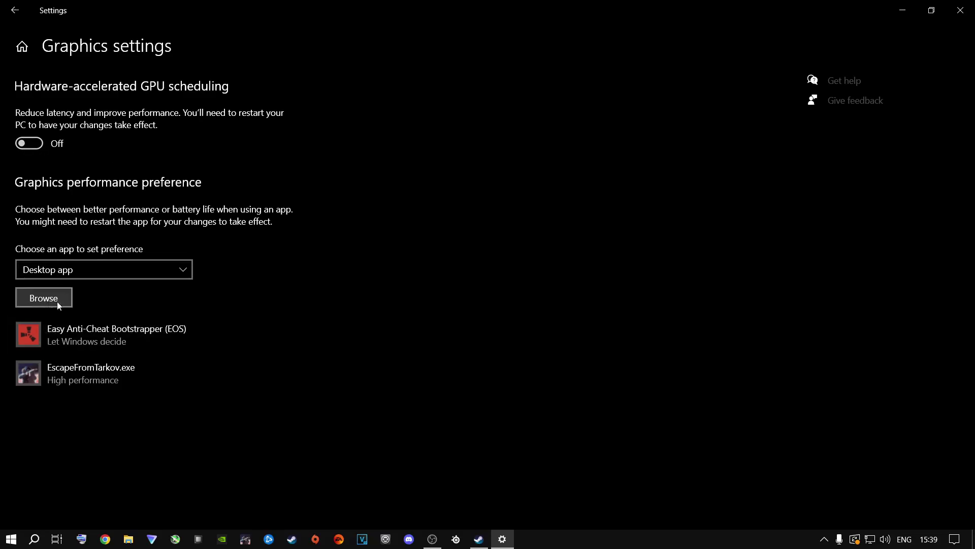
{"action": "left_click", "coordinate": [60, 337]}
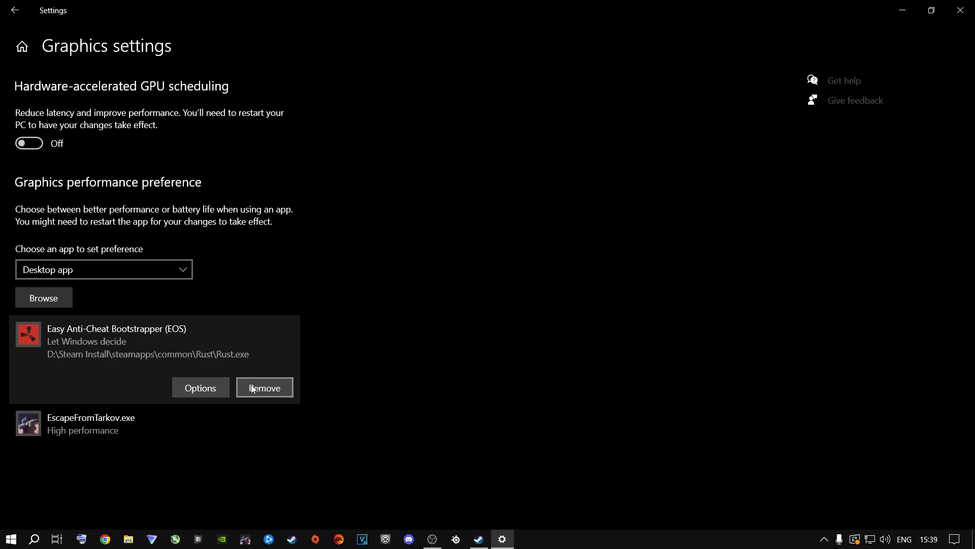
{"action": "left_click", "coordinate": [264, 388]}
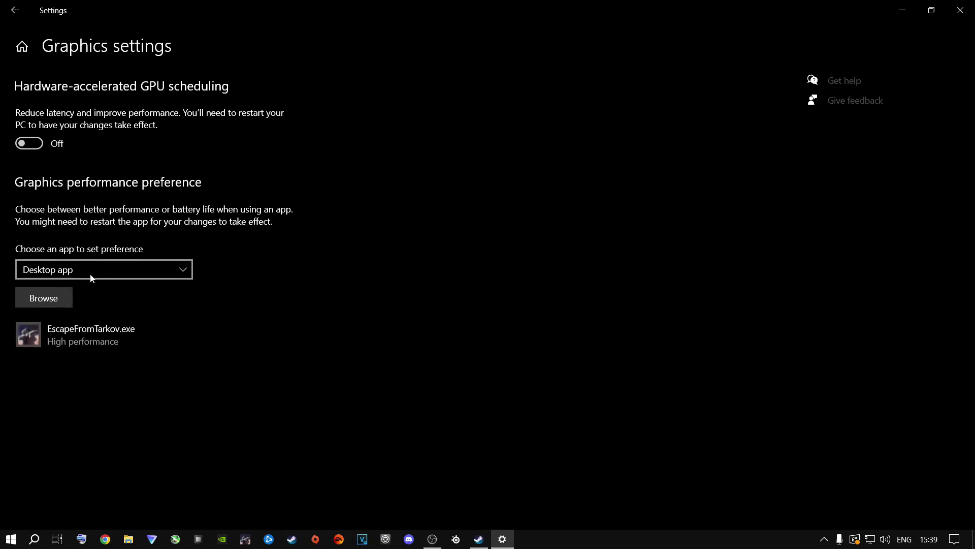
Add RustClient.exe from the Rust game folder as a desktop app with its own graphics performance preference
{"action": "left_click", "coordinate": [59, 299]}
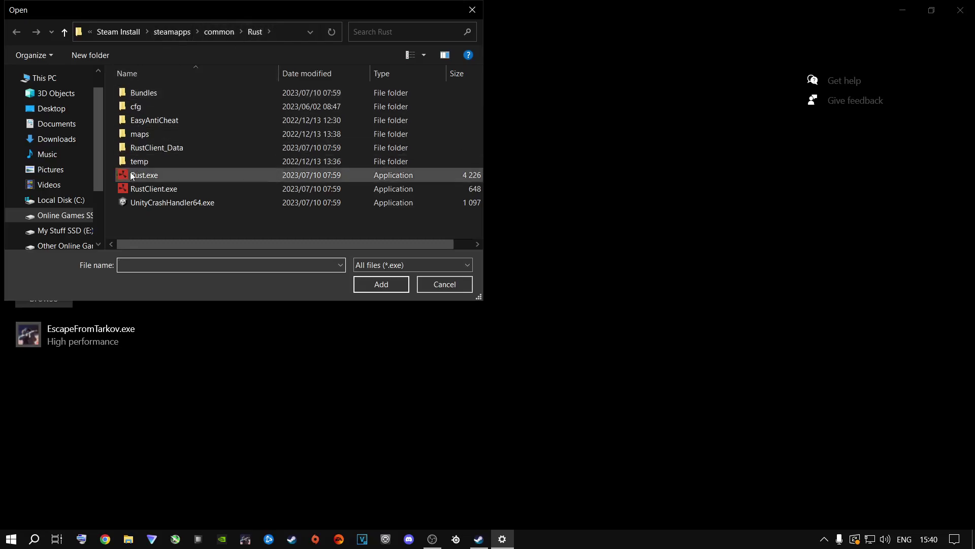
{"action": "left_click", "coordinate": [155, 191]}
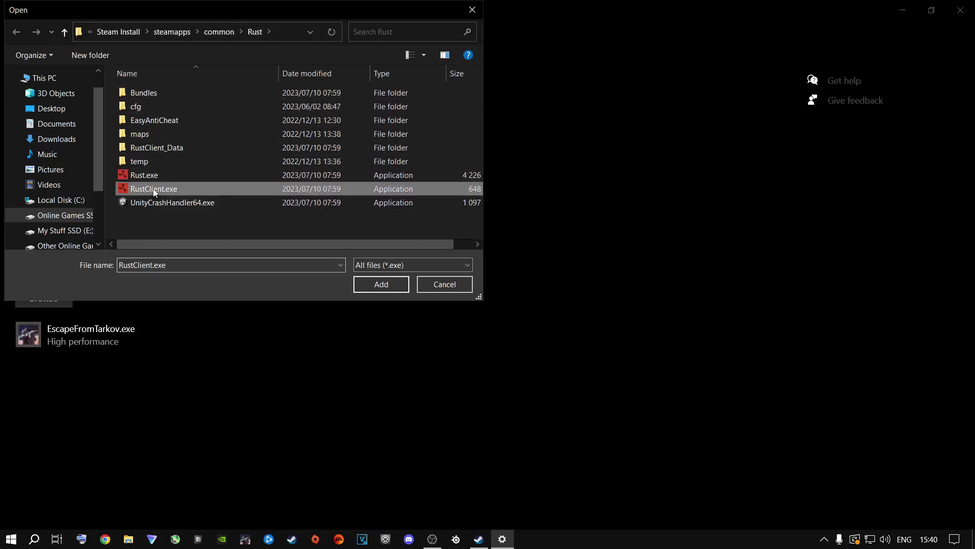
{"action": "left_click", "coordinate": [381, 284]}
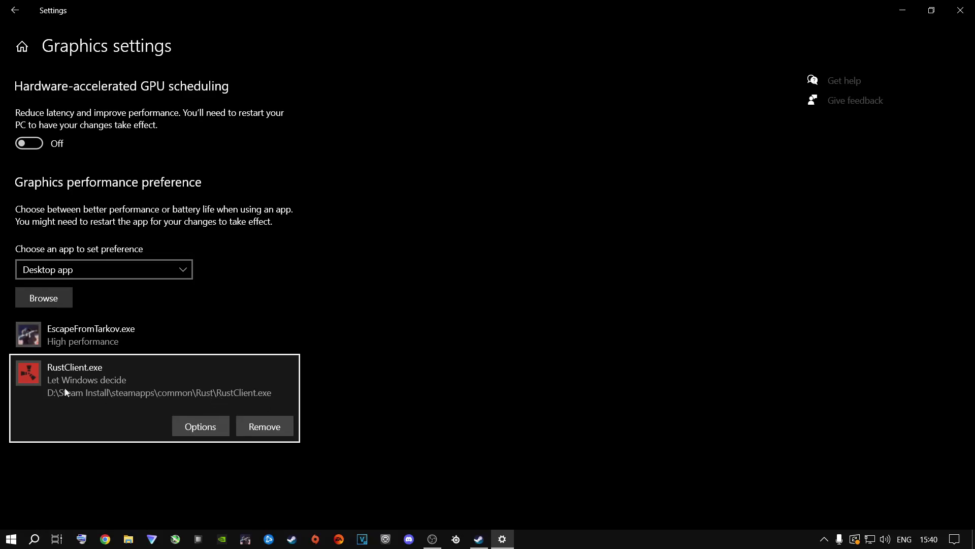
Set the graphics preference of RustClient.exe to High performance, save it and close Settings
{"action": "left_click", "coordinate": [181, 422]}
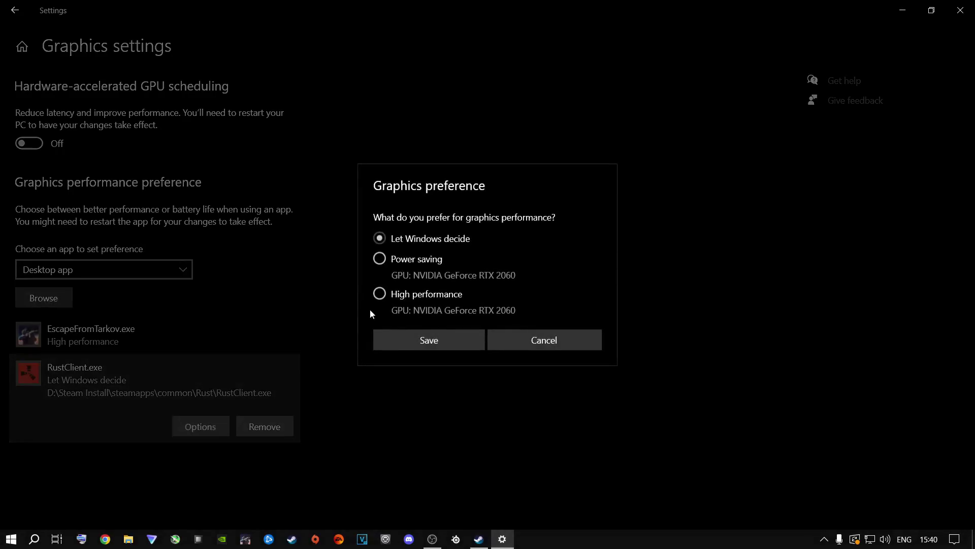
{"action": "left_click", "coordinate": [377, 295]}
{"action": "left_click", "coordinate": [430, 340]}
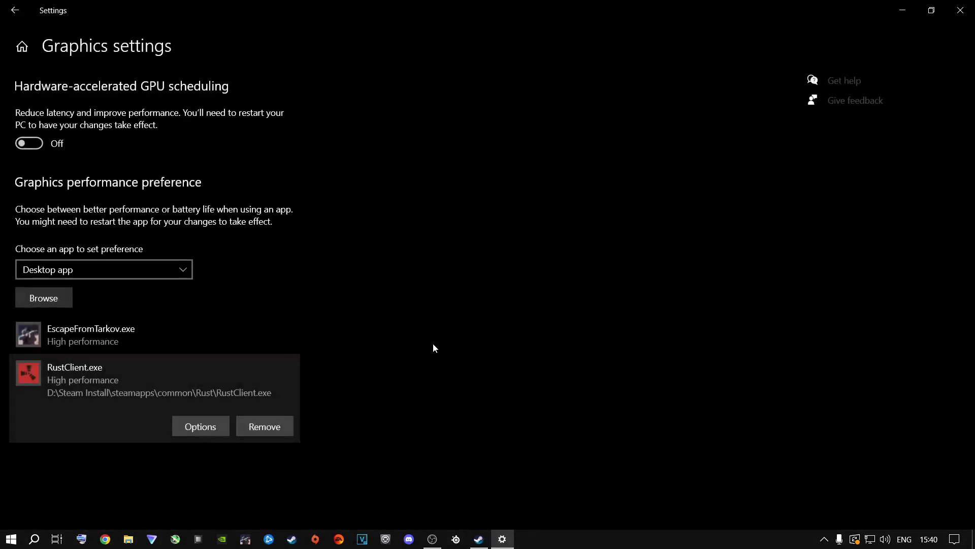
{"action": "left_click", "coordinate": [960, 10]}
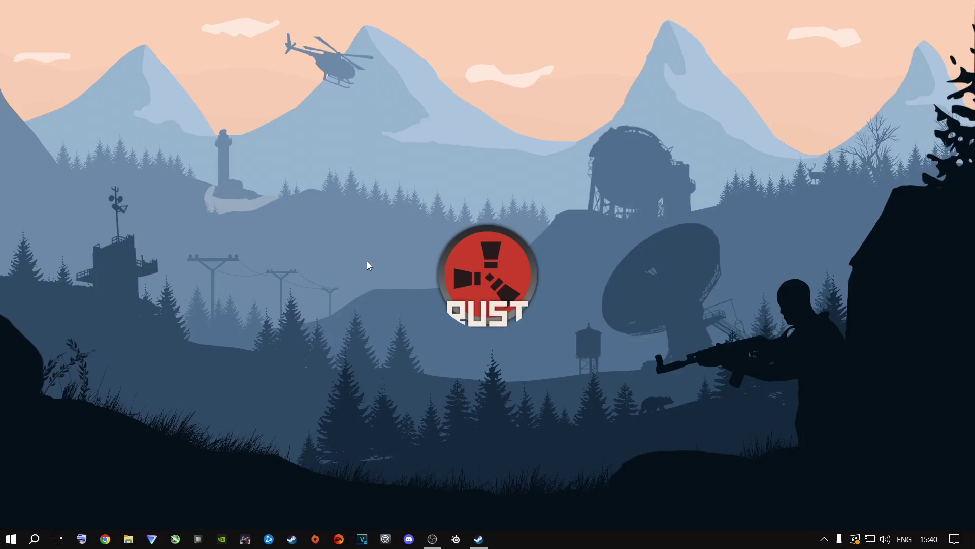
Search Windows for "power plan" and go to the Power Options overview of all plans
{"action": "left_click", "coordinate": [36, 539]}
{"action": "type", "text": "pow"}
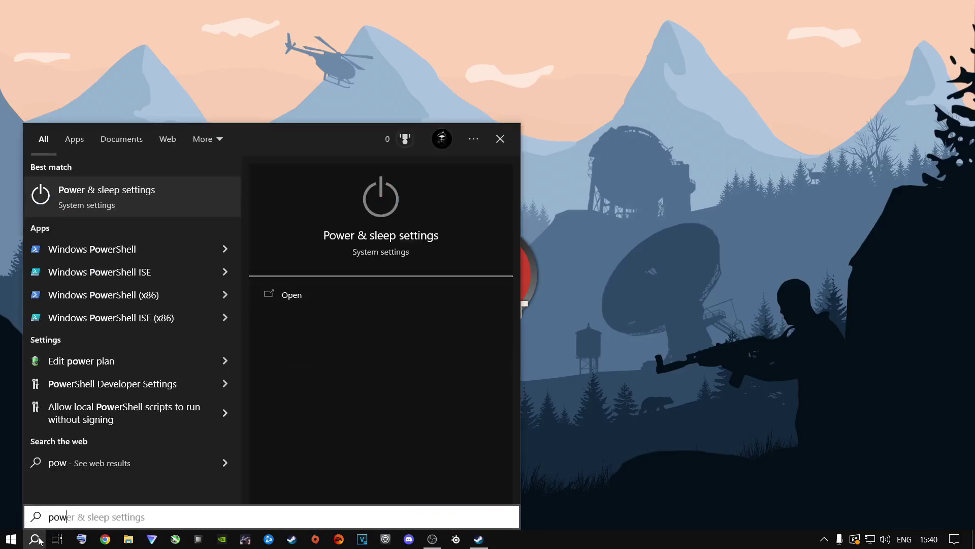
{"action": "type", "text": "er plan"}
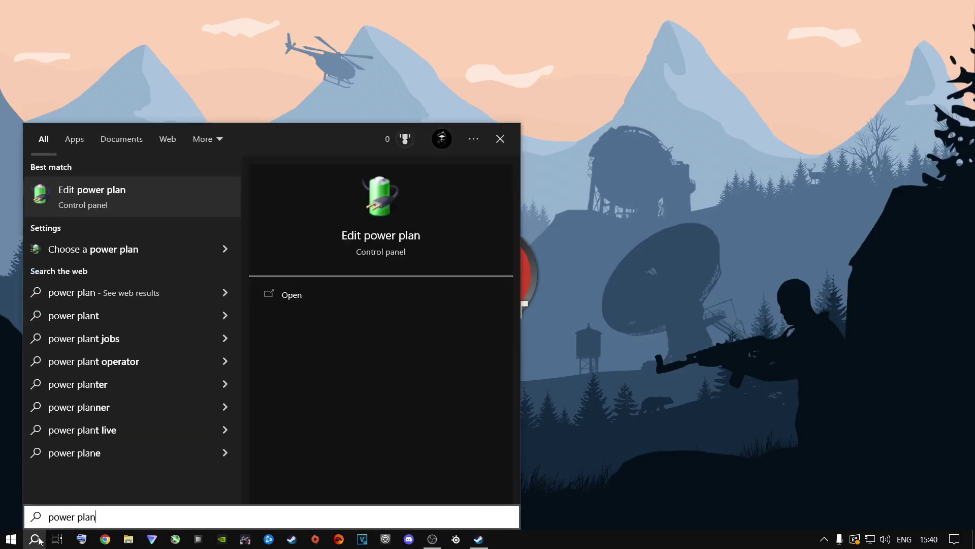
{"action": "key", "text": "Return"}
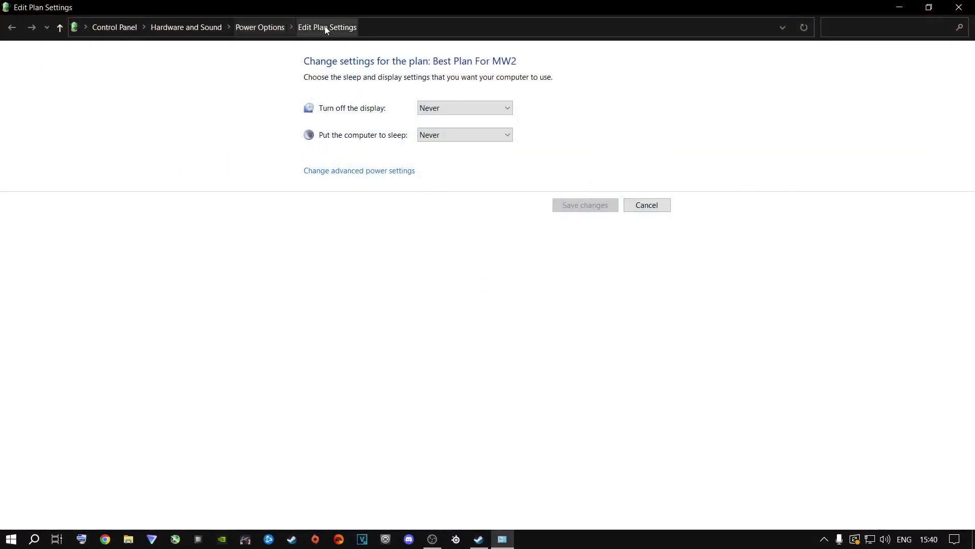
{"action": "left_click", "coordinate": [258, 28]}
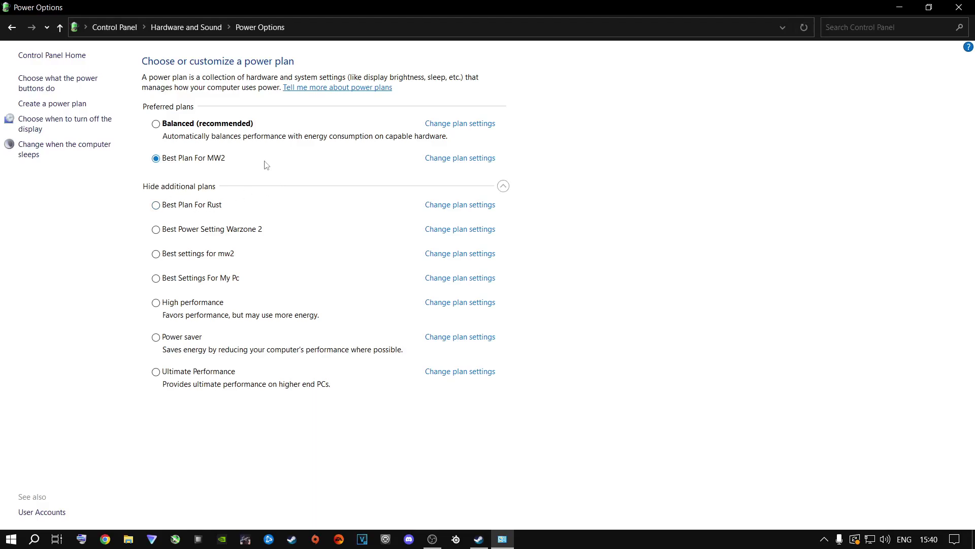
Start a new power plan based on High performance and name it "Best Rust Plan"
{"action": "left_click", "coordinate": [41, 105]}
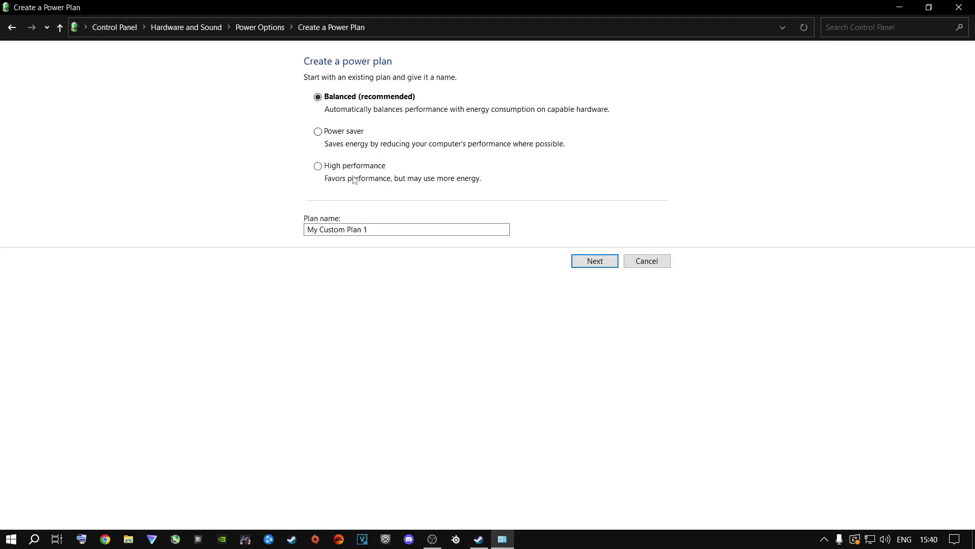
{"action": "left_click", "coordinate": [318, 167]}
{"action": "mouse_move", "coordinate": [308, 229]}
{"action": "left_mouse_down"}
{"action": "mouse_move", "coordinate": [329, 229]}
{"action": "mouse_move", "coordinate": [302, 232]}
{"action": "left_mouse_up"}
{"action": "left_click", "coordinate": [329, 229]}
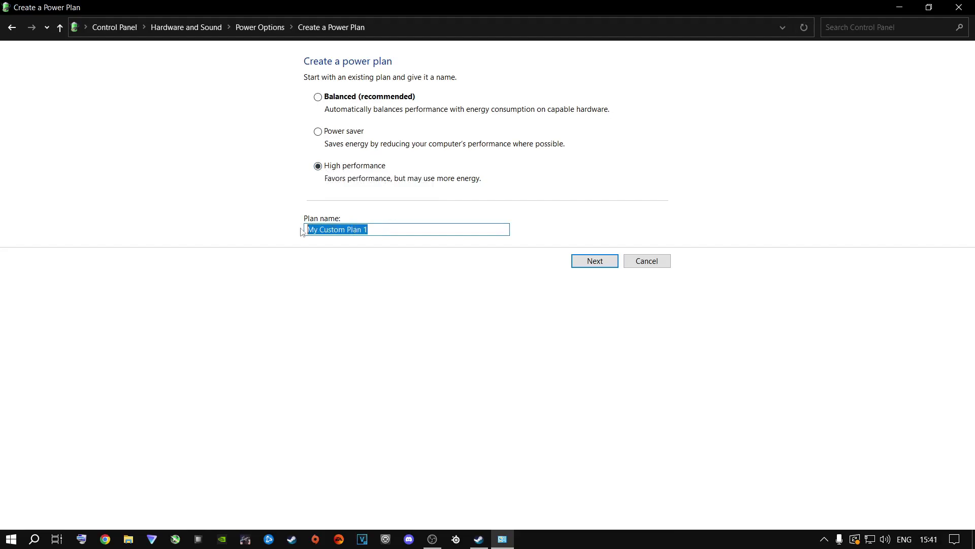
{"action": "key", "text": "BackSpace"}
{"action": "type", "text": "Best Rust Plan"}
{"action": "left_click", "coordinate": [595, 261]}
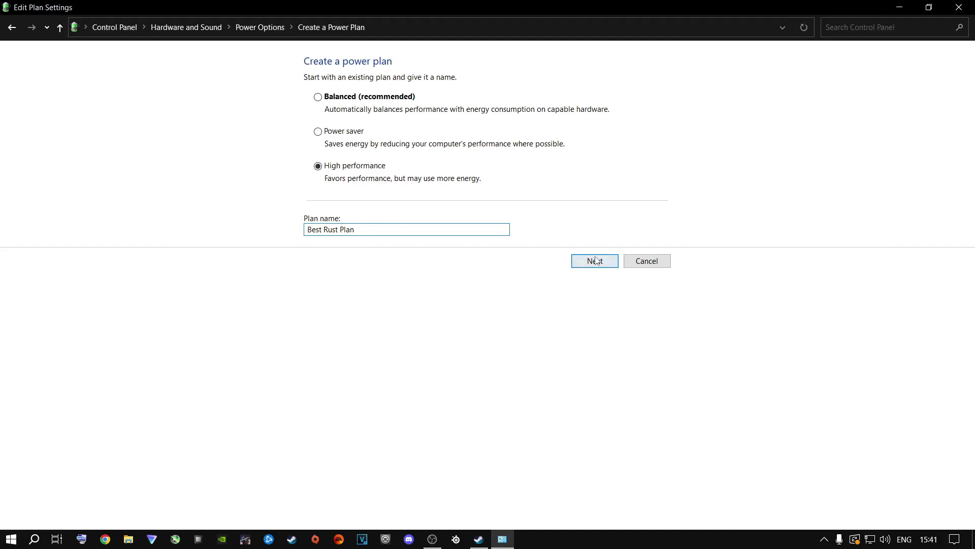
Set both display turn-off and computer sleep to Never for the new plan and create it
{"action": "left_click", "coordinate": [463, 110]}
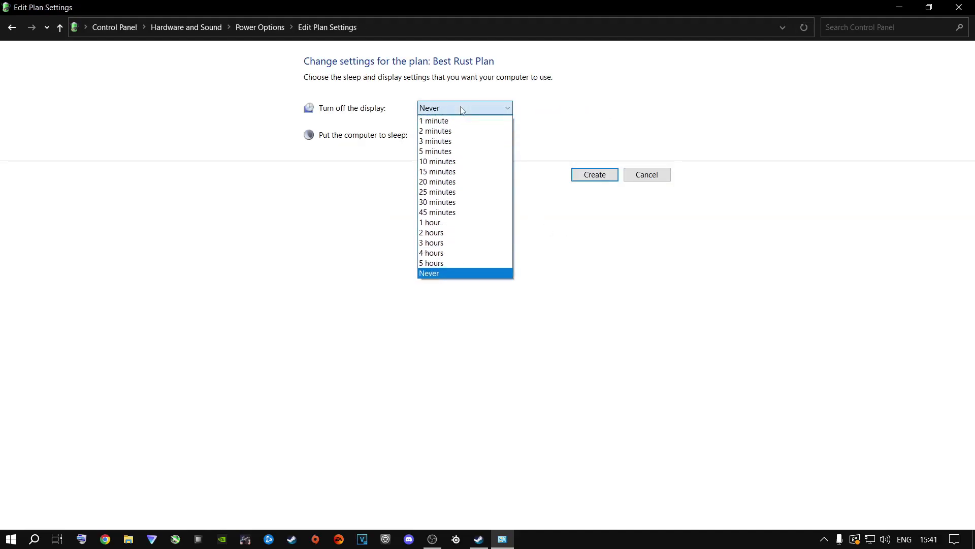
{"action": "left_click", "coordinate": [447, 273]}
{"action": "left_click", "coordinate": [471, 136]}
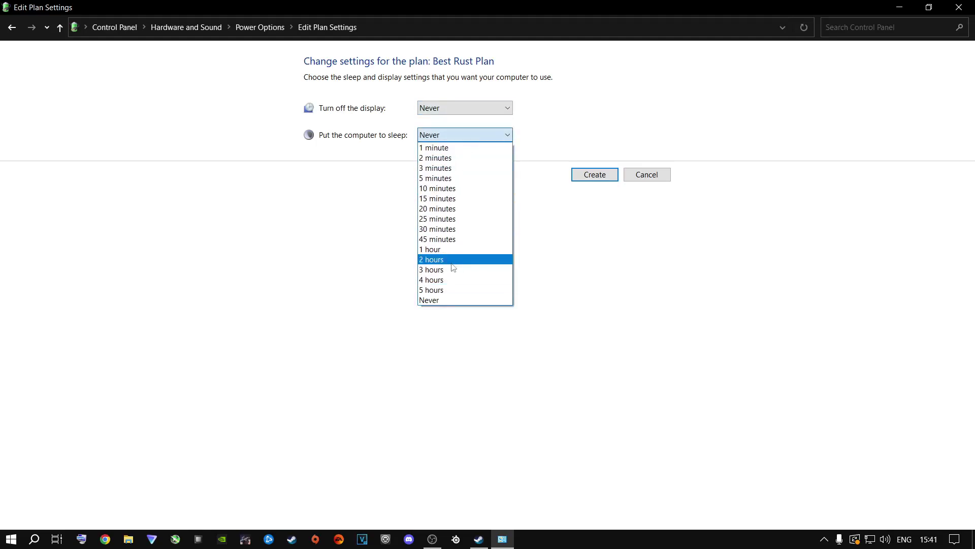
{"action": "left_click", "coordinate": [443, 295]}
{"action": "left_click", "coordinate": [595, 174]}
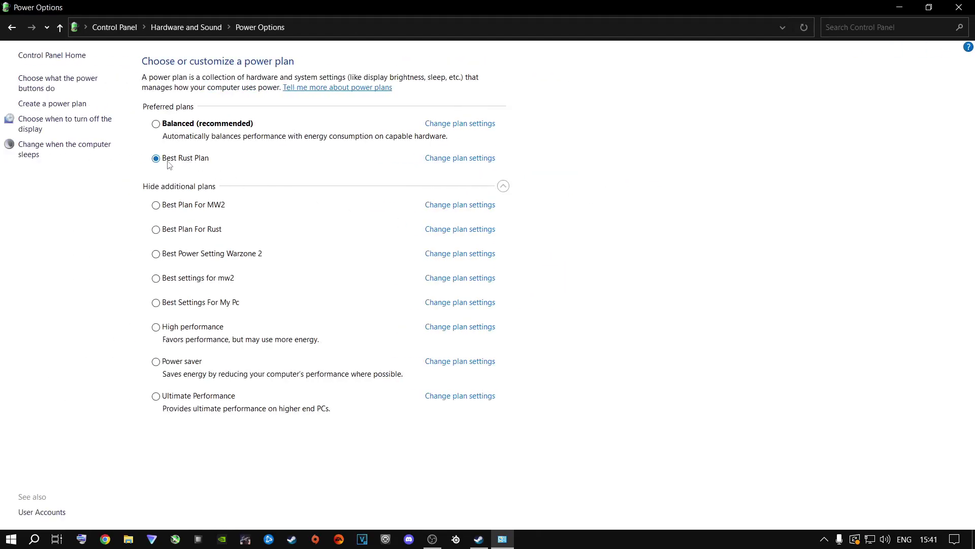
In the advanced power settings of Best Rust Plan, set the hard disk turn-off time to 0 minutes
{"action": "left_click", "coordinate": [446, 158]}
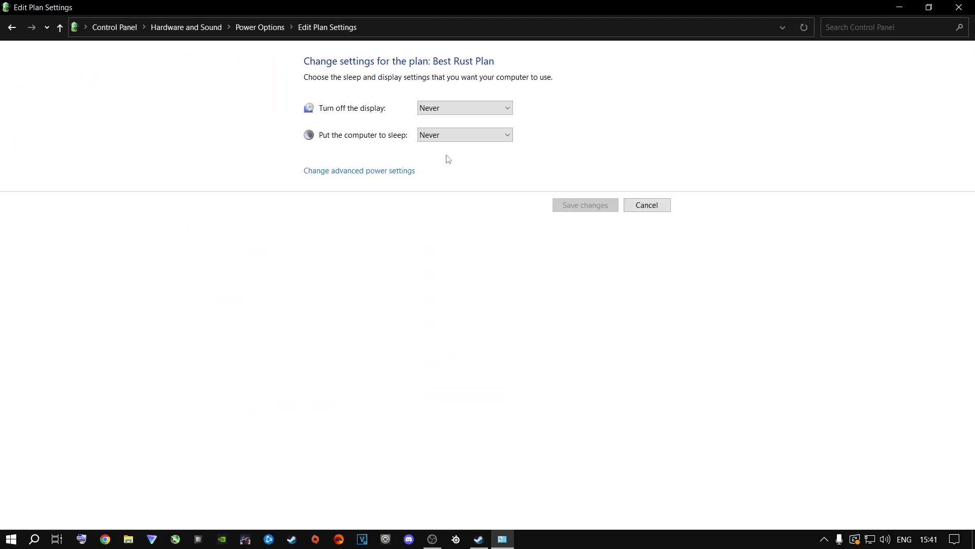
{"action": "left_click", "coordinate": [352, 173]}
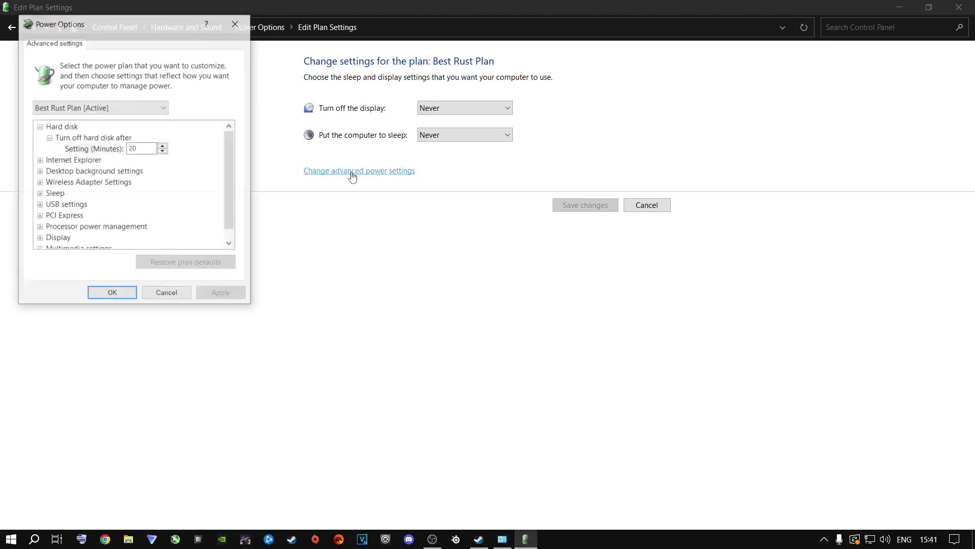
{"action": "left_click", "coordinate": [140, 149]}
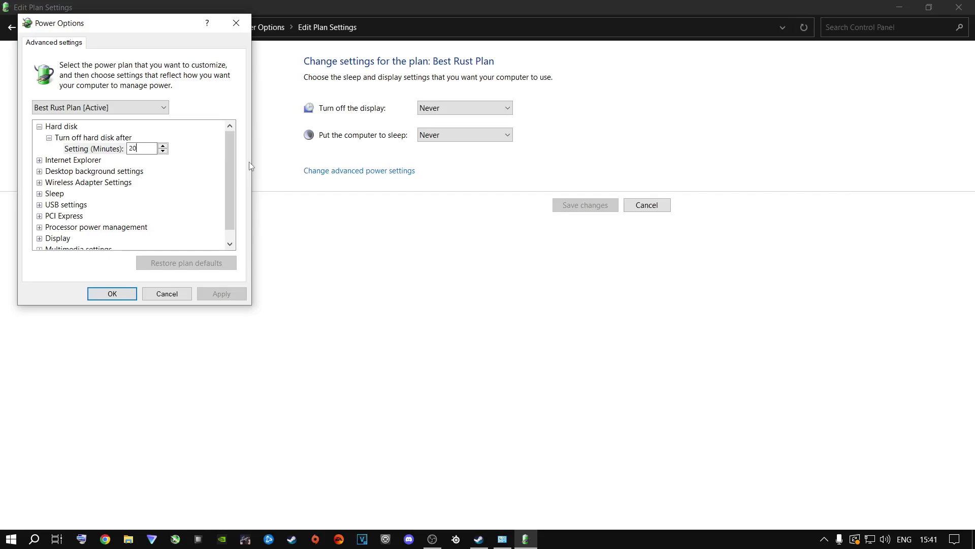
{"action": "key", "text": "BackSpace"}
{"action": "key", "text": "BackSpace"}
{"action": "type", "text": "0"}
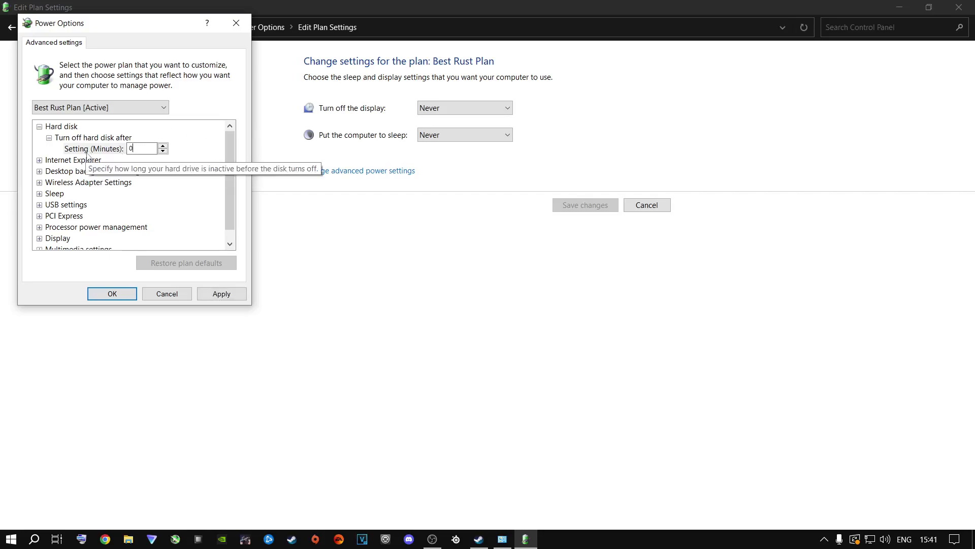
{"action": "left_click", "coordinate": [106, 151]}
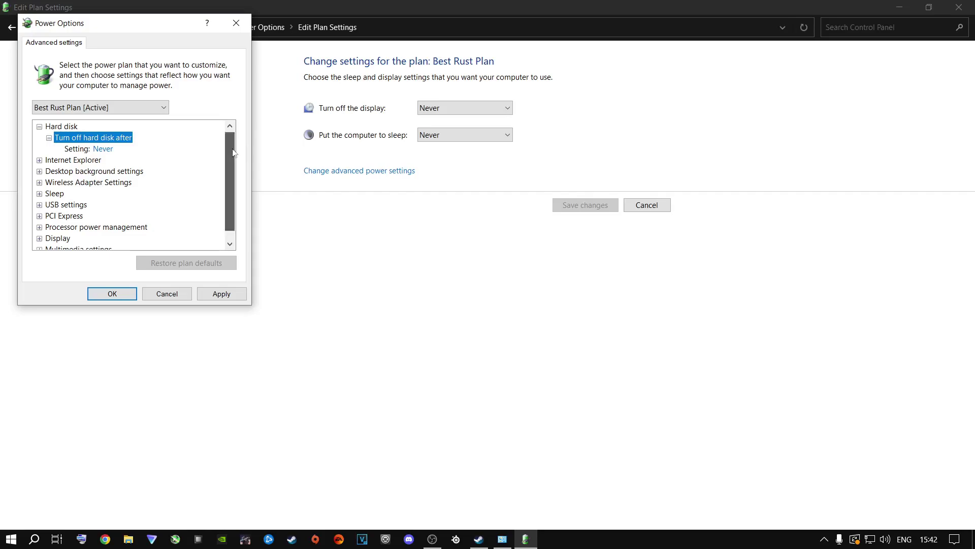
Set the minimum processor state under processor power management to 100%
{"action": "scroll", "coordinate": [230, 203], "scroll_direction": "down", "scroll_amount": 1}
{"action": "left_click", "coordinate": [40, 217]}
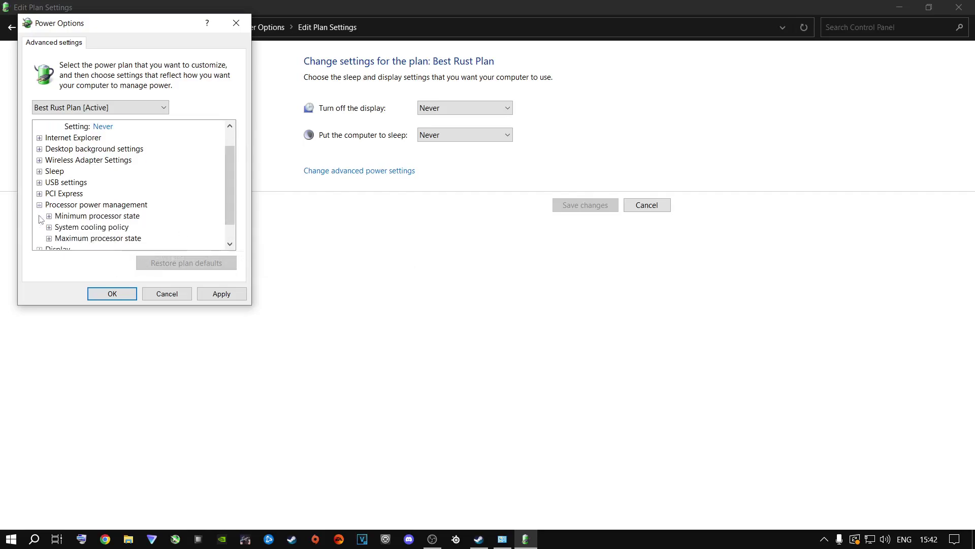
{"action": "left_click", "coordinate": [49, 216]}
{"action": "scroll", "coordinate": [71, 208], "scroll_direction": "down", "scroll_amount": 1}
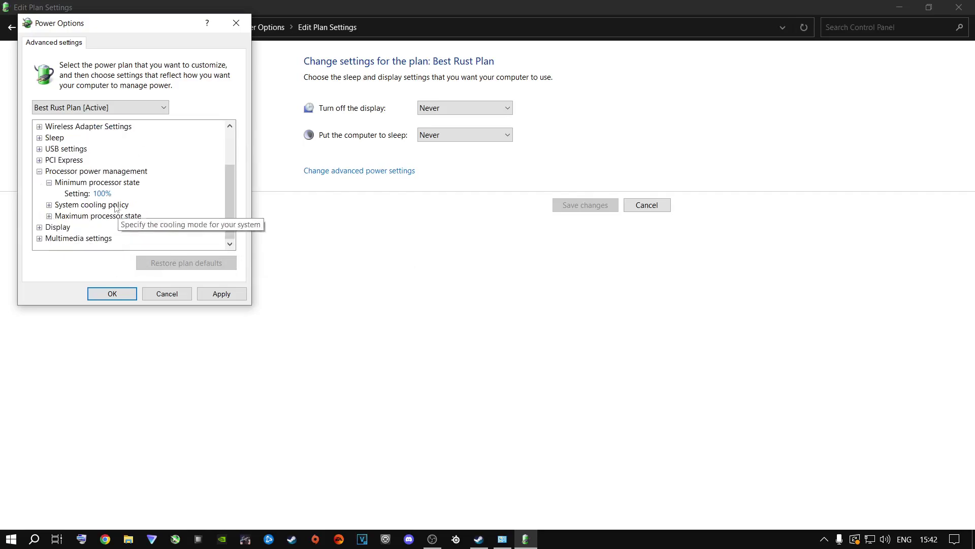
{"action": "left_click", "coordinate": [104, 197]}
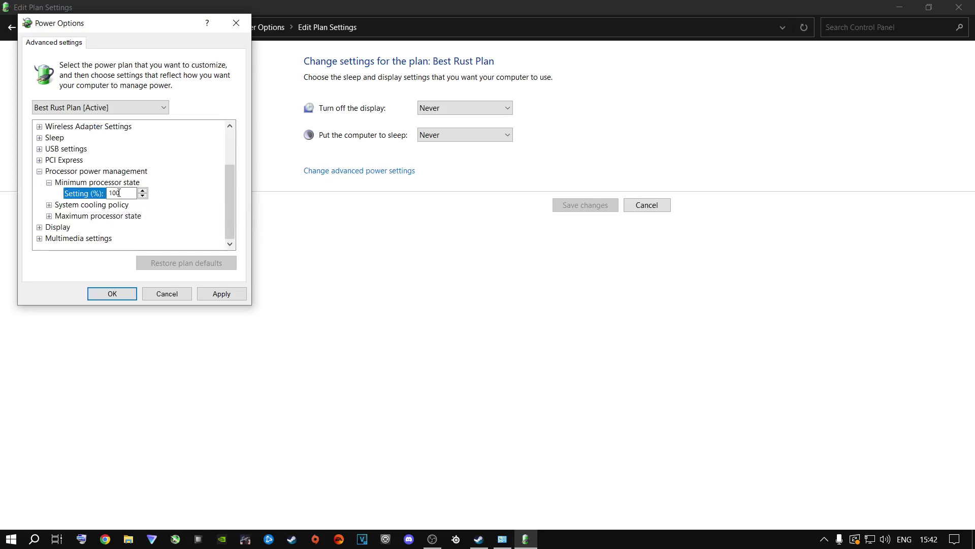
{"action": "type", "text": "100"}
{"action": "left_click", "coordinate": [95, 203]}
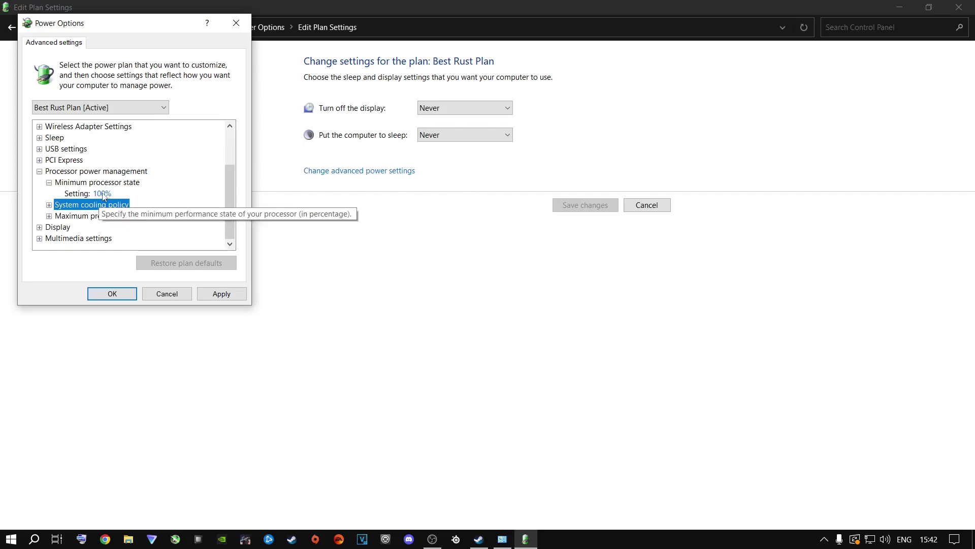
Set the maximum processor state under processor power management to 100%
{"action": "left_click", "coordinate": [49, 215]}
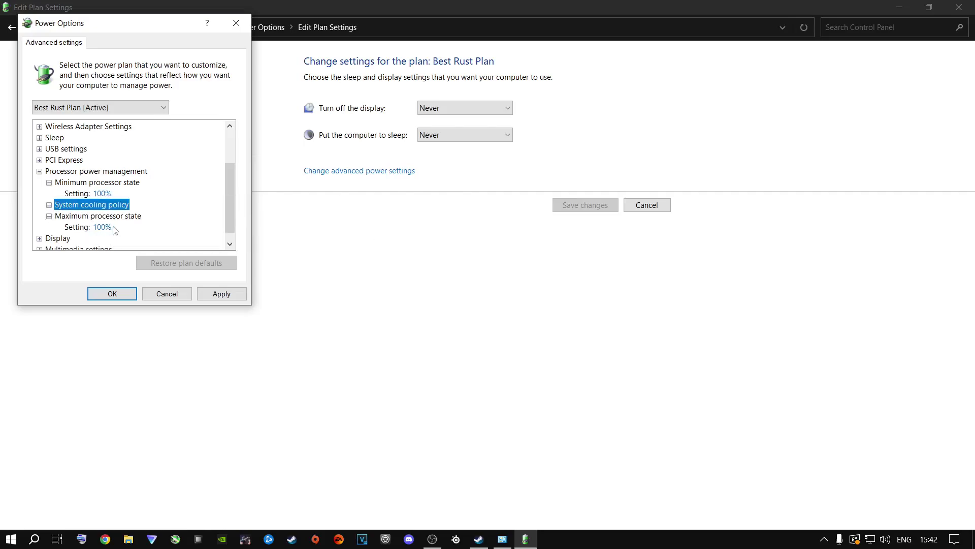
{"action": "left_click", "coordinate": [107, 227]}
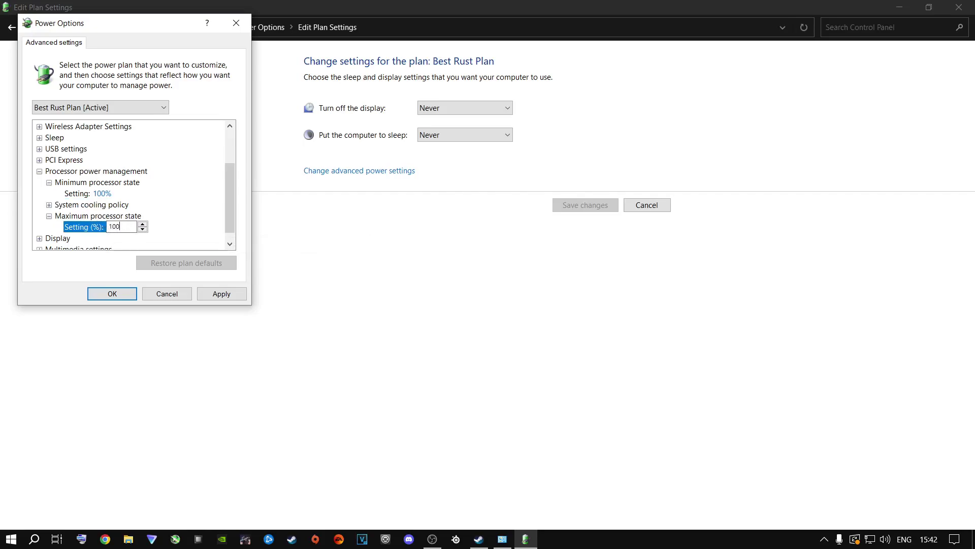
{"action": "key", "text": "Return"}
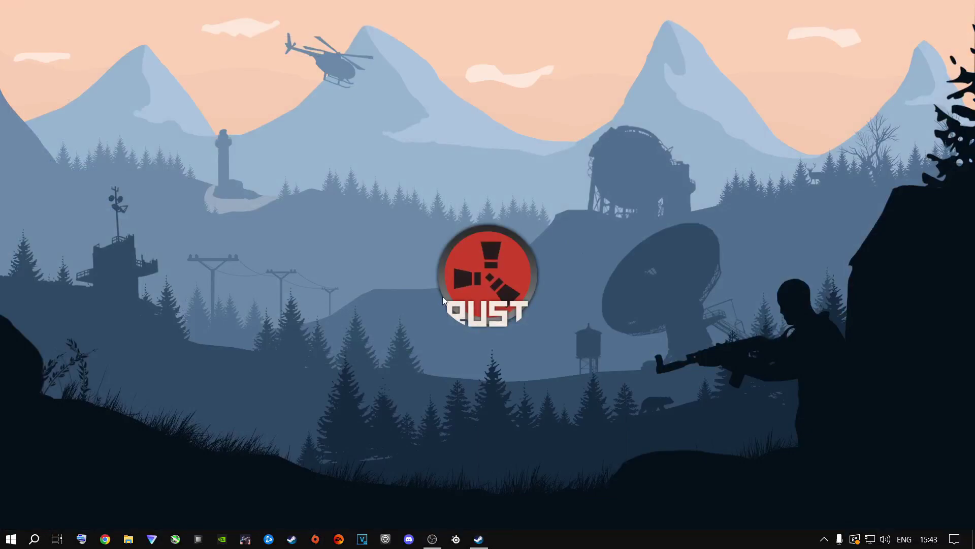
Open the NVIDIA Control Panel and have the image settings use the advanced 3D image settings
{"action": "right_click", "coordinate": [443, 297]}
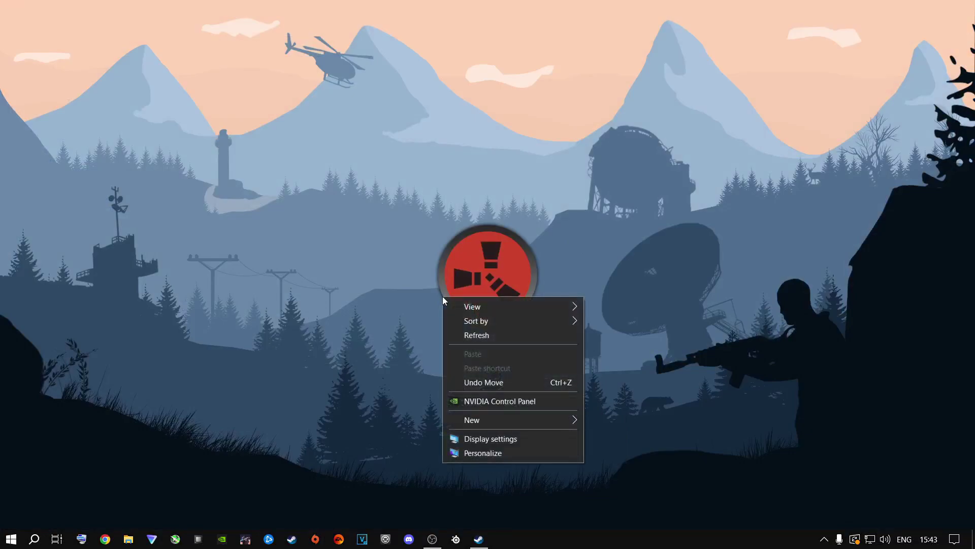
{"action": "left_click", "coordinate": [486, 401]}
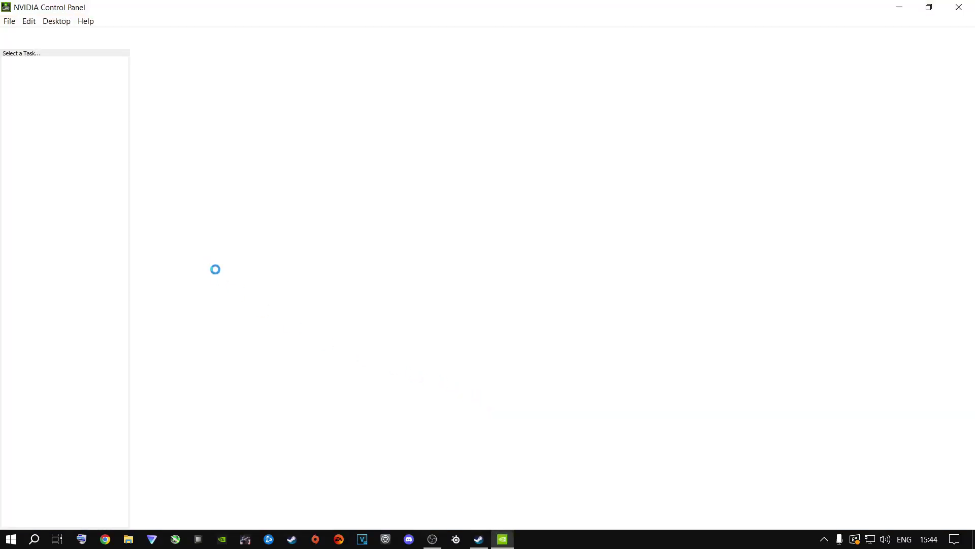
{"action": "left_click", "coordinate": [57, 75]}
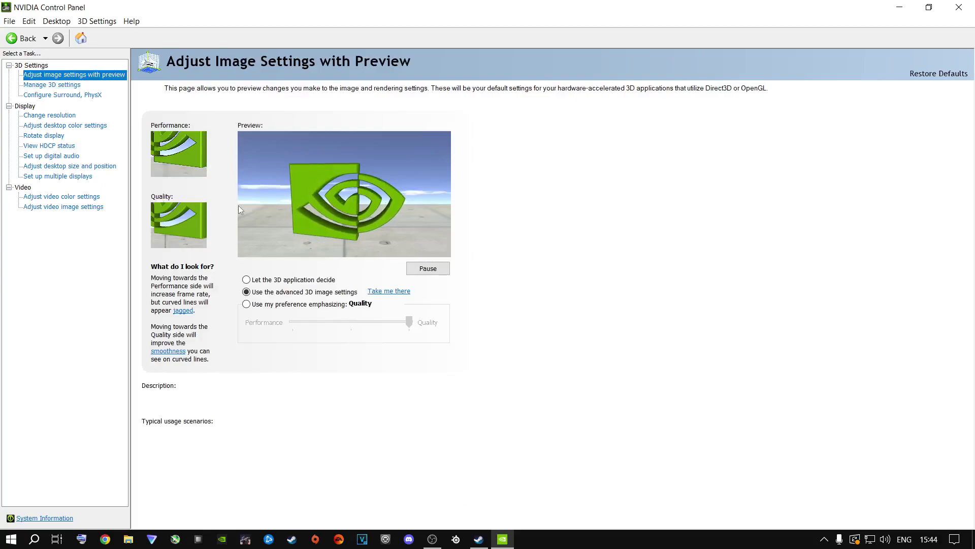
{"action": "mouse_move", "coordinate": [271, 299]}
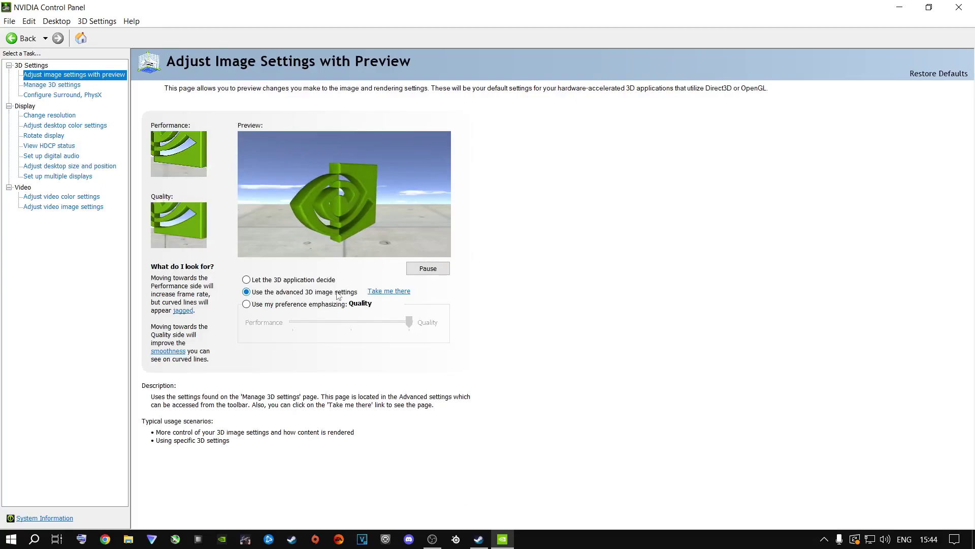
Go to the global 3D settings and review the whole feature list, including low latency, power management, texture filtering and vertical sync
{"action": "left_click", "coordinate": [403, 291]}
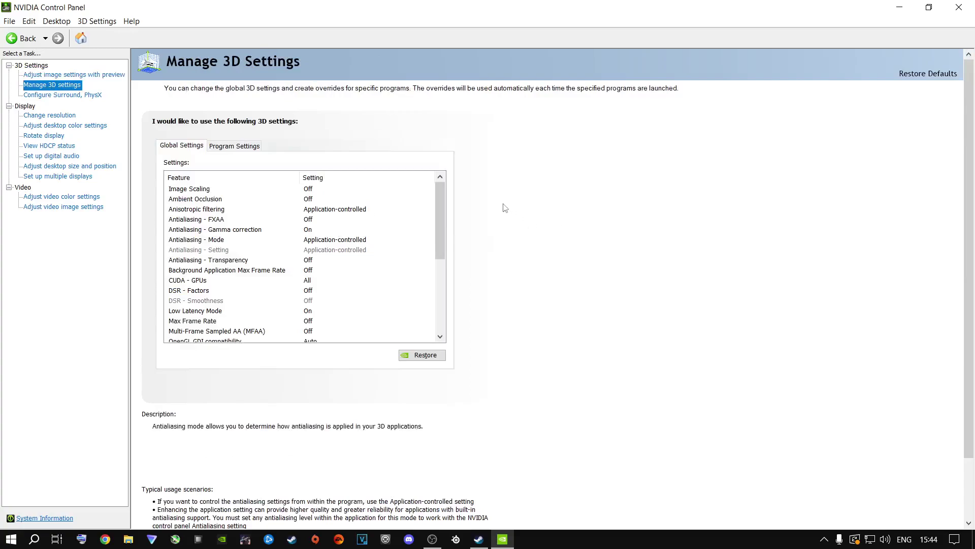
{"action": "left_click_drag", "start_coordinate": [440, 201], "coordinate": [439, 271]}
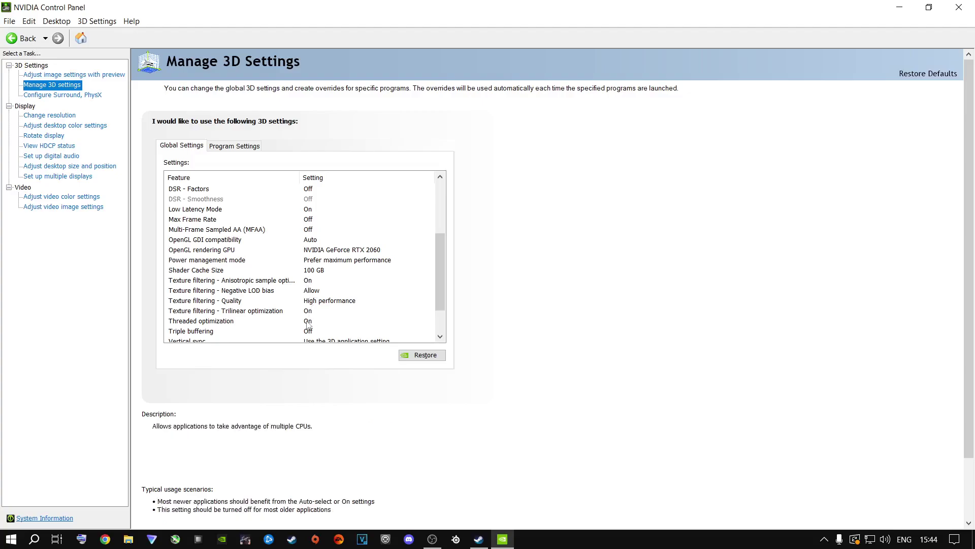
{"action": "scroll", "coordinate": [314, 305], "scroll_direction": "down", "scroll_amount": 2}
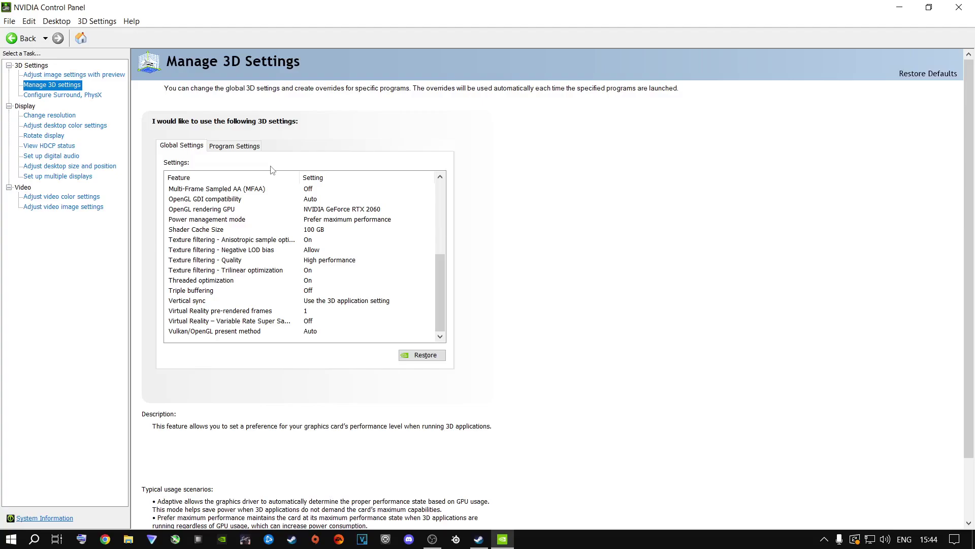
Set the PhysX processor to NVIDIA GeForce RTX 2060
{"action": "left_click", "coordinate": [53, 95]}
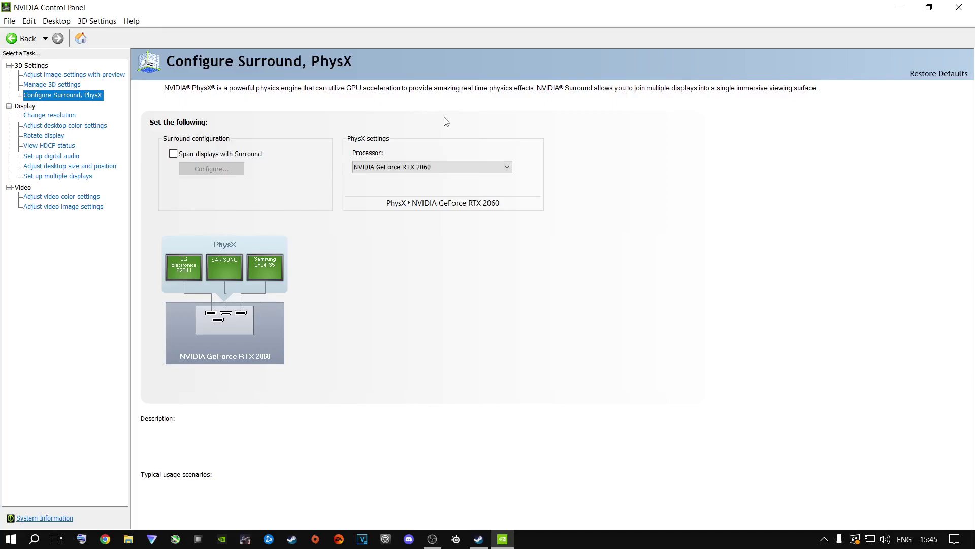
{"action": "left_click", "coordinate": [404, 169]}
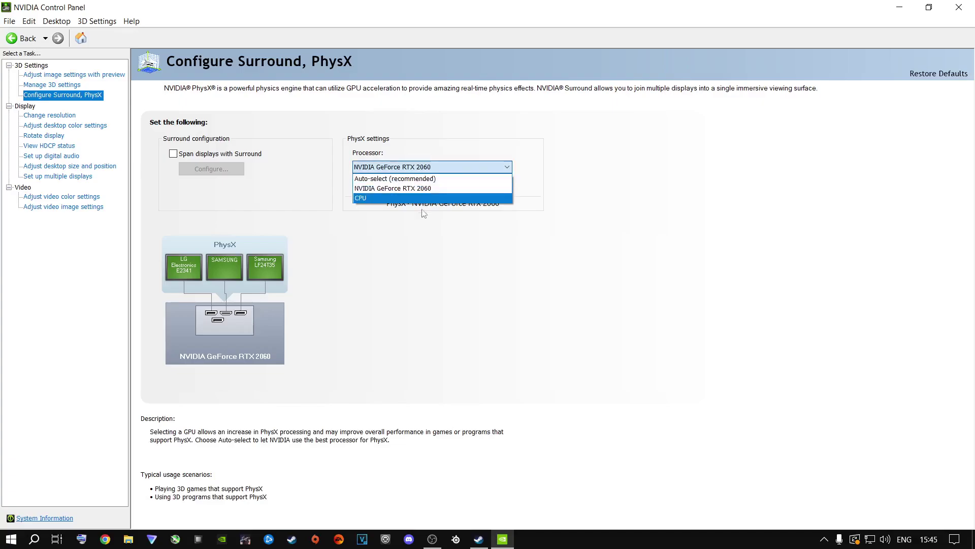
{"action": "left_click", "coordinate": [395, 189]}
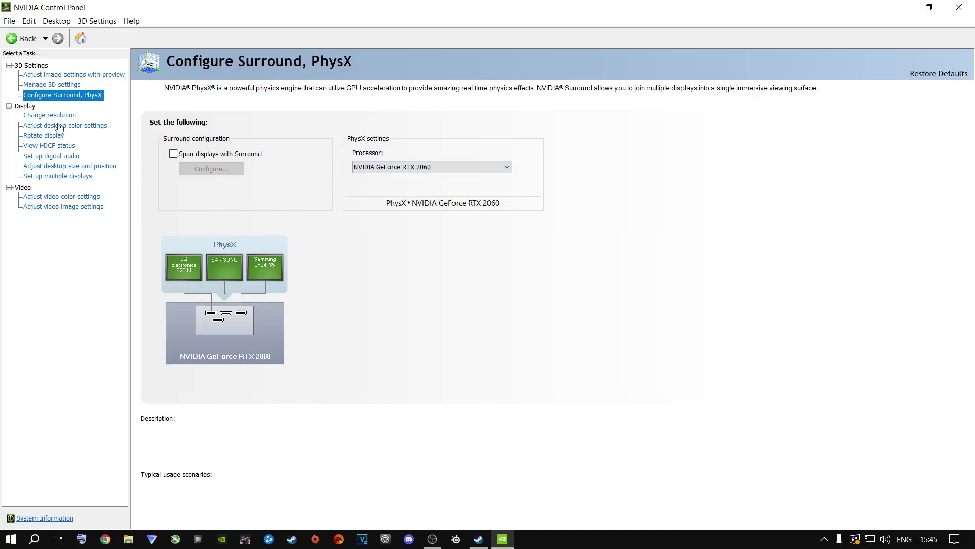
In the desktop color settings of the SAMSUNG display, try low and medium digital vibrance, set it to about 95%, and apply
{"action": "left_click", "coordinate": [54, 126]}
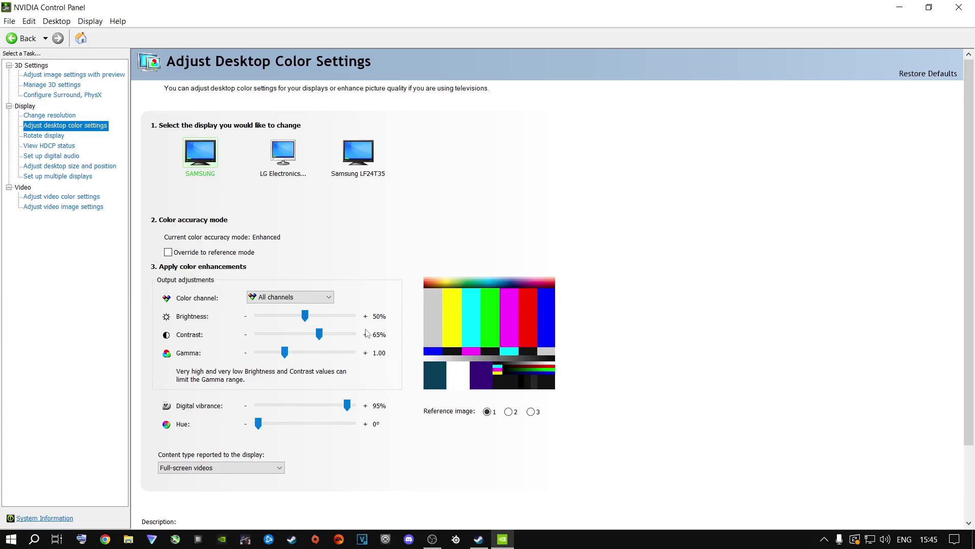
{"action": "left_click", "coordinate": [320, 335]}
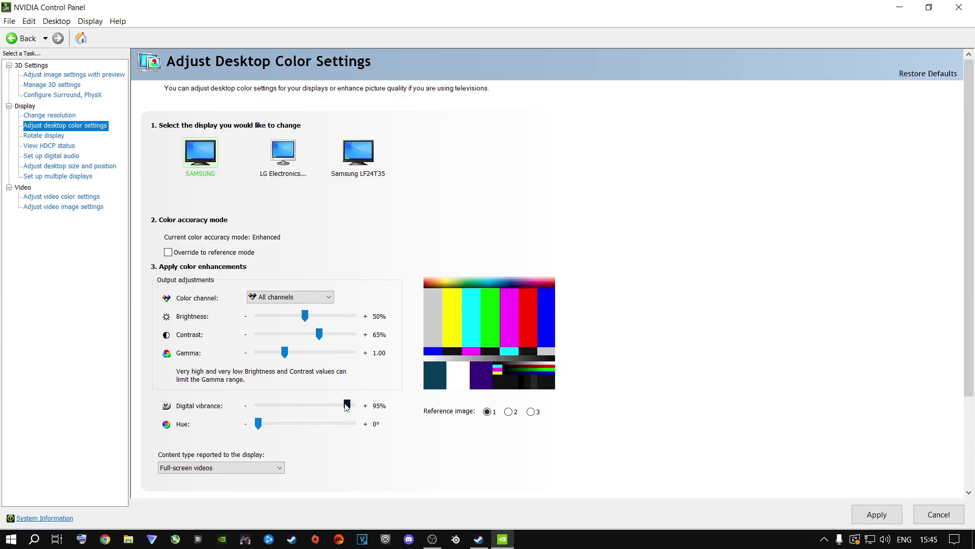
{"action": "left_click_drag", "start_coordinate": [347, 405], "coordinate": [258, 407]}
{"action": "left_click_drag", "start_coordinate": [258, 407], "coordinate": [305, 400]}
{"action": "left_click_drag", "start_coordinate": [307, 400], "coordinate": [347, 403]}
{"action": "left_click", "coordinate": [886, 514]}
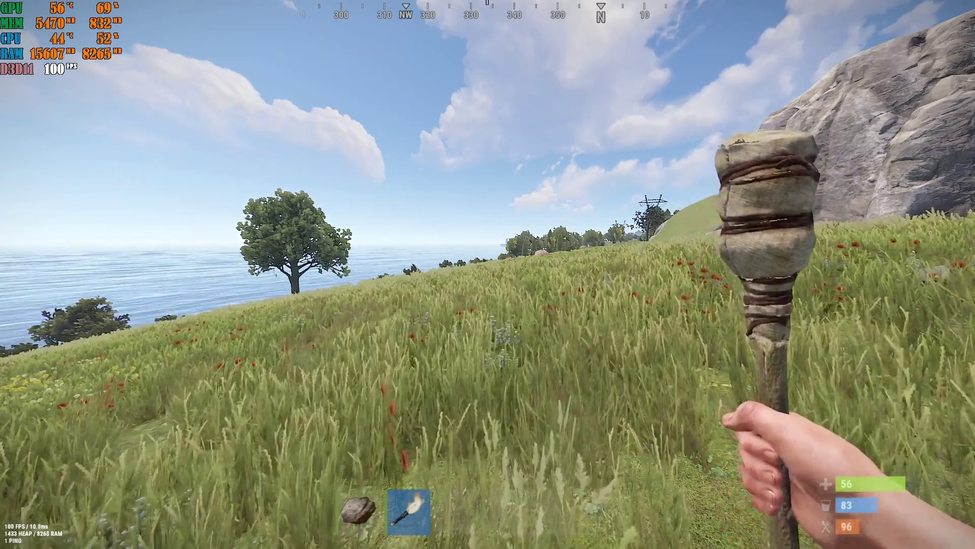
Switch to Rust and examine the Graphics, Image Effects and Experimental options, then return to the game
{"action": "key", "text": "Escape"}
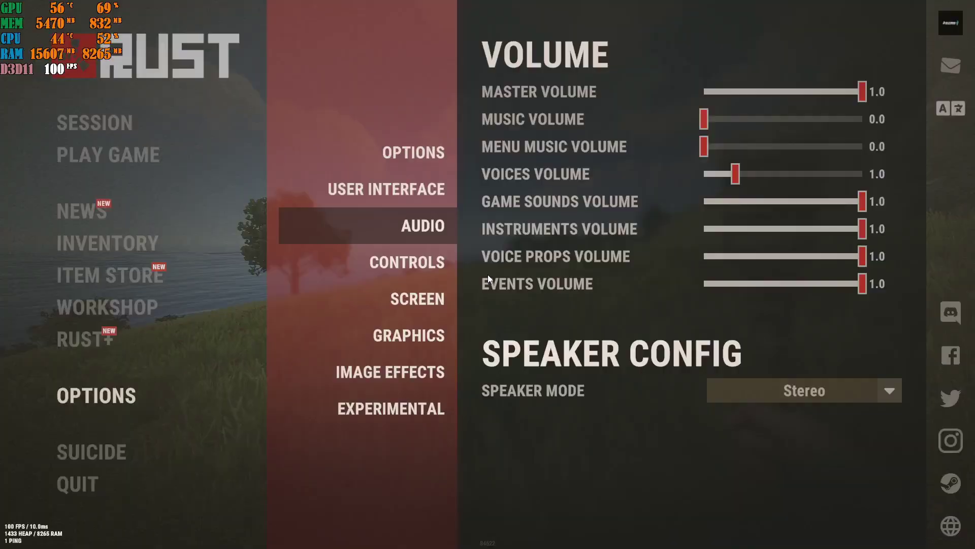
{"action": "left_click", "coordinate": [413, 334]}
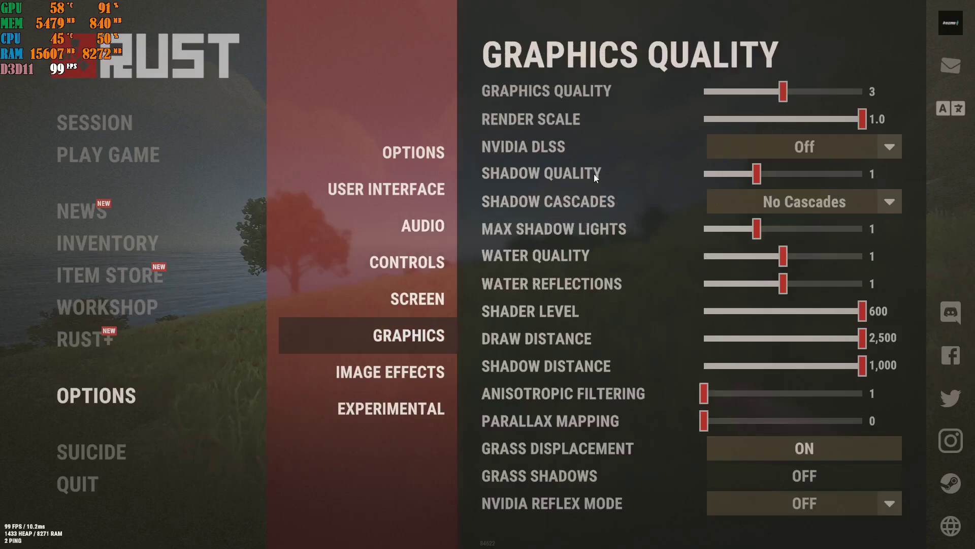
{"action": "scroll", "coordinate": [625, 204], "scroll_direction": "down", "scroll_amount": 3}
{"action": "scroll", "coordinate": [627, 213], "scroll_direction": "down", "scroll_amount": 4}
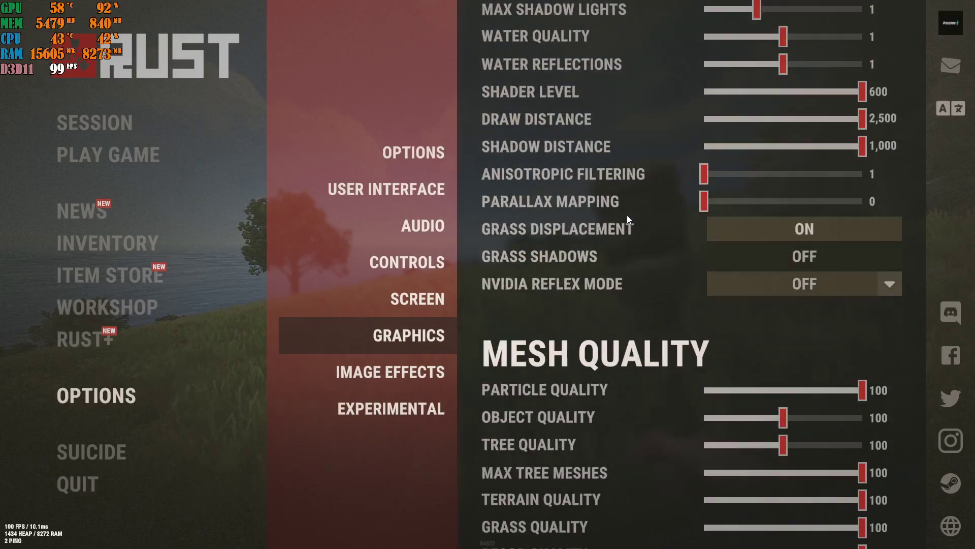
{"action": "scroll", "coordinate": [633, 218], "scroll_direction": "up", "scroll_amount": 5}
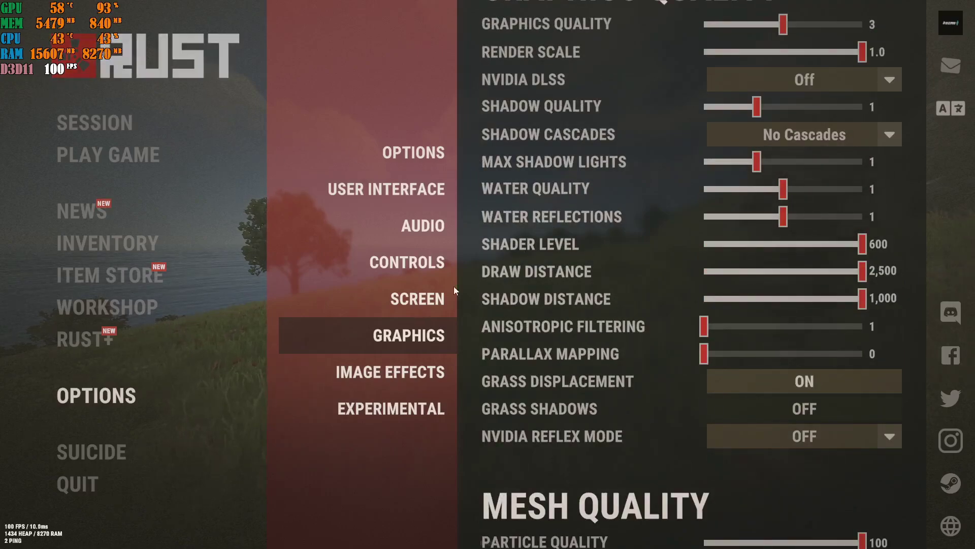
{"action": "left_click", "coordinate": [398, 370]}
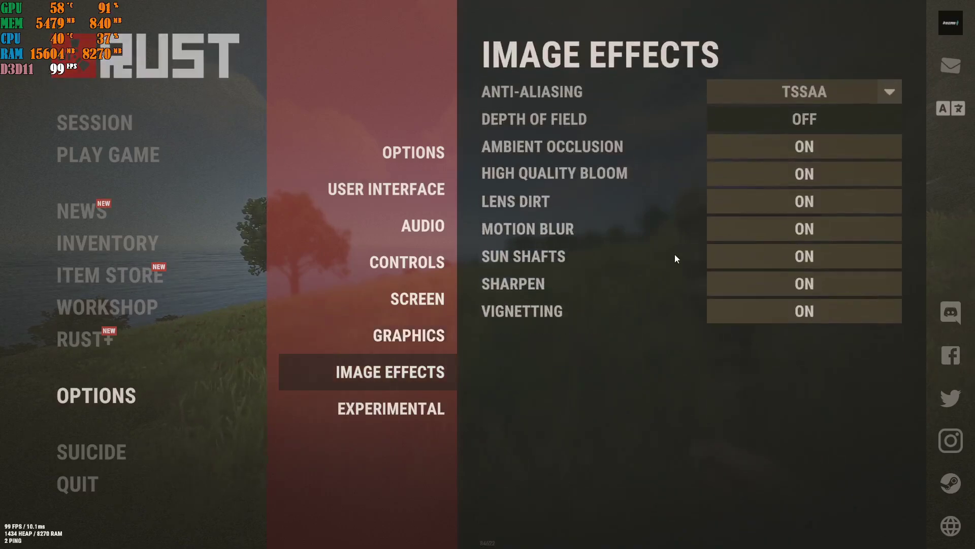
{"action": "left_click", "coordinate": [405, 410]}
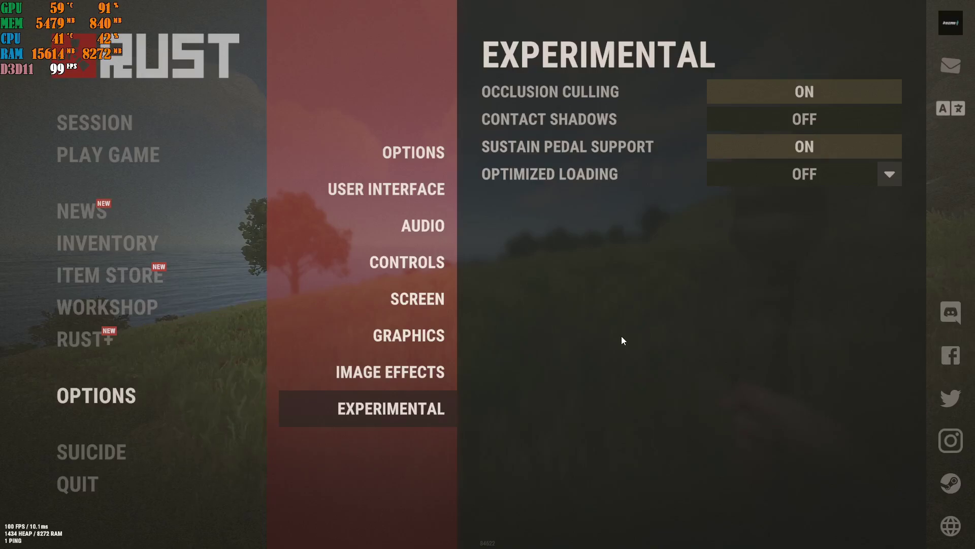
{"action": "key", "text": "Escape"}
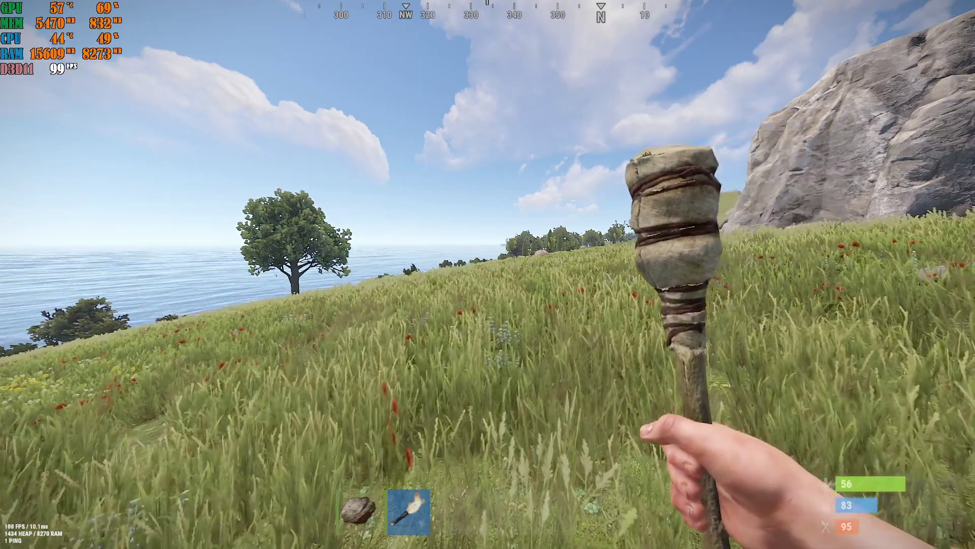